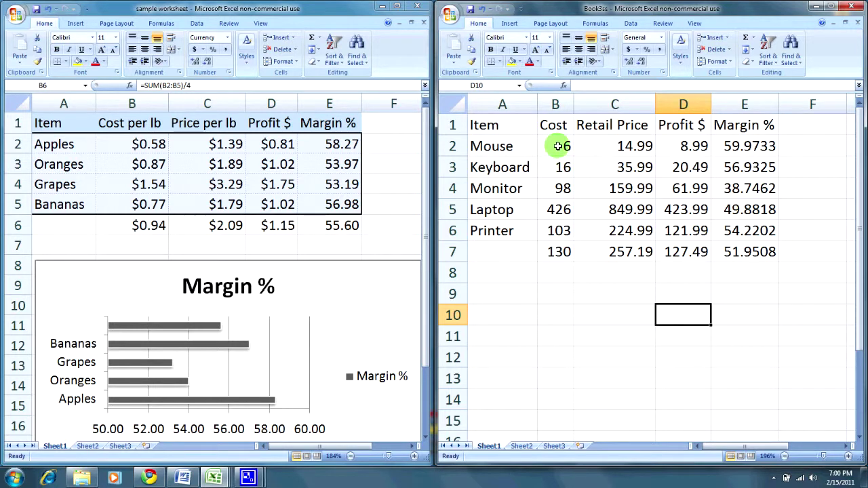
Format cells B2:D7 as Currency with 2 decimal places and the $ symbol
click(552, 141)
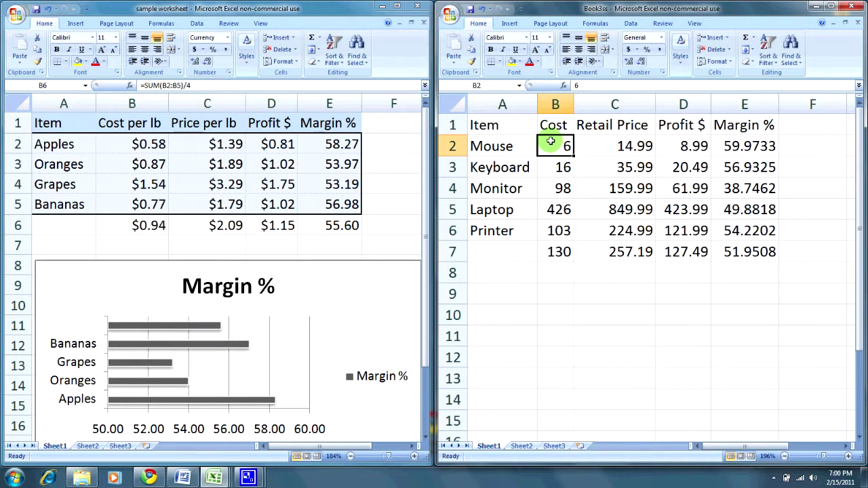
drag(551, 143, 686, 251)
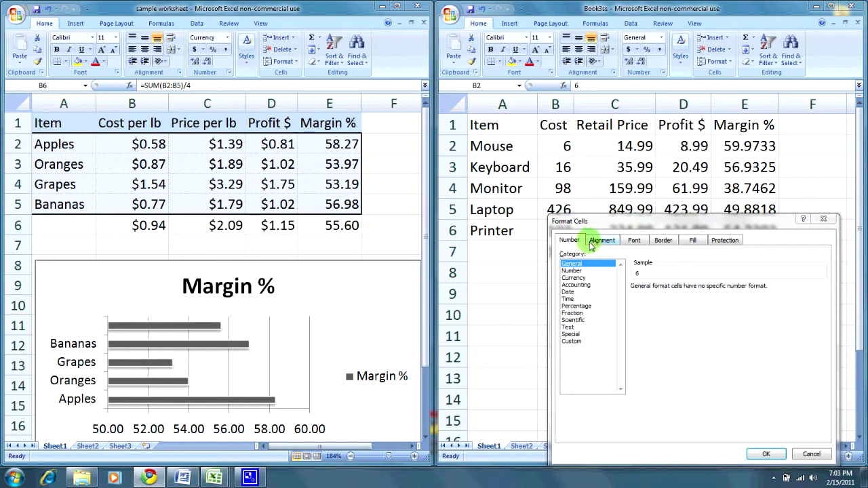
drag(599, 221, 234, 59)
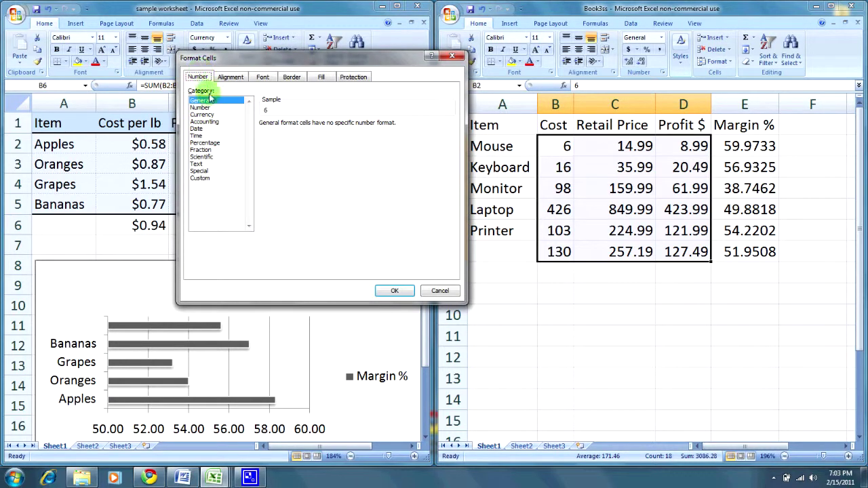
click(202, 114)
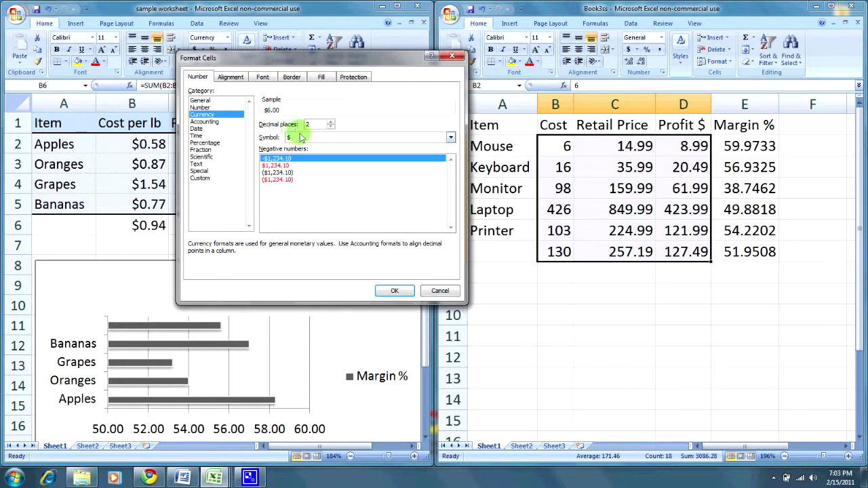
click(450, 138)
click(451, 139)
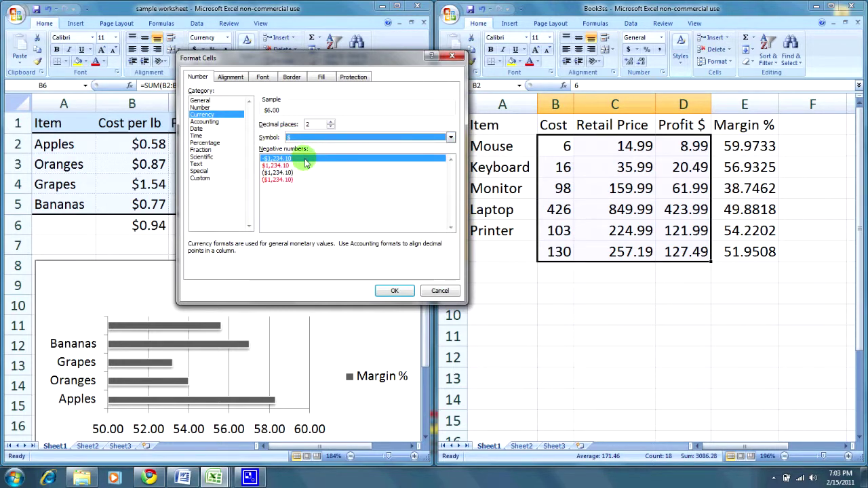
click(396, 292)
click(617, 297)
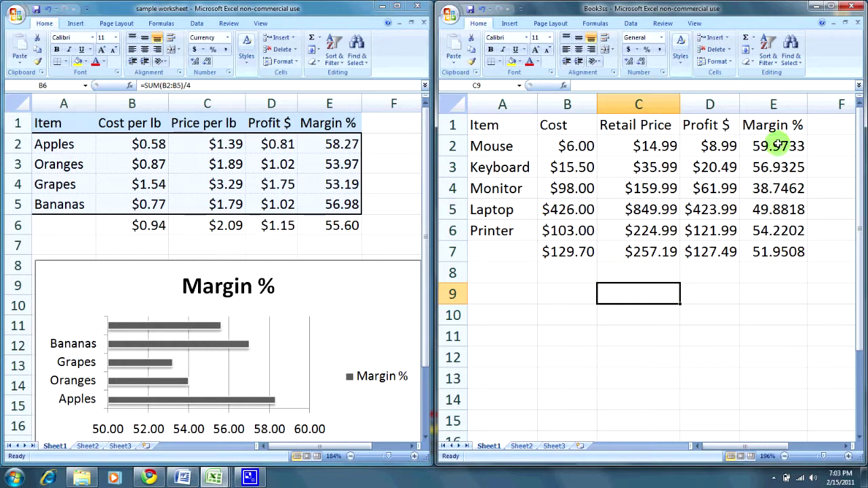
Widen column E to reveal the full Margin % values, then select E2:E7
drag(807, 104, 833, 100)
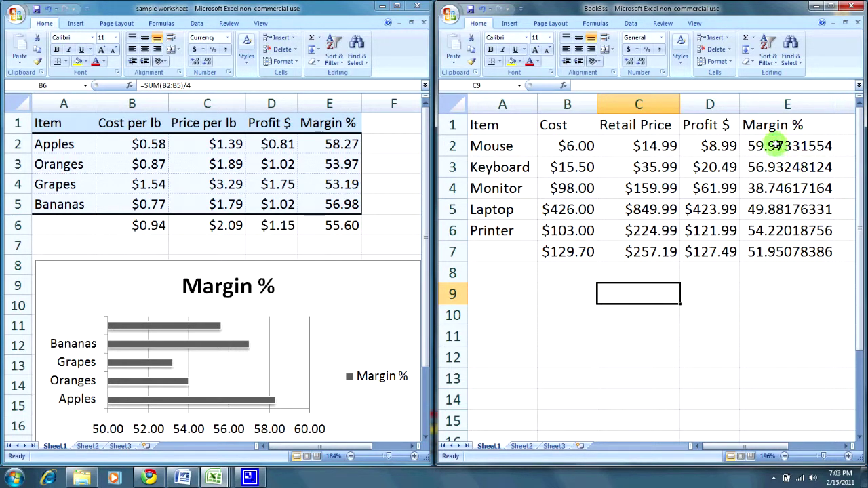
drag(774, 141, 775, 247)
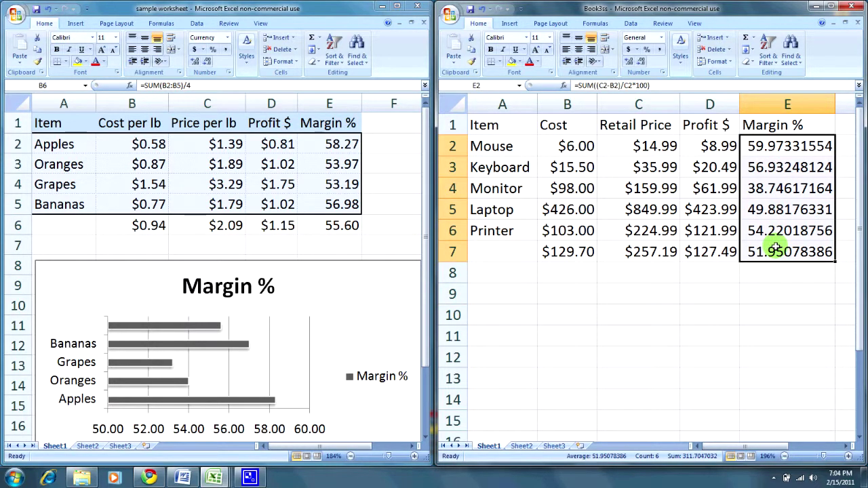
Give E2:E7 the Number format with 2 decimals and AutoFit column E
key(ctrl+1)
drag(305, 54, 367, 153)
click(256, 155)
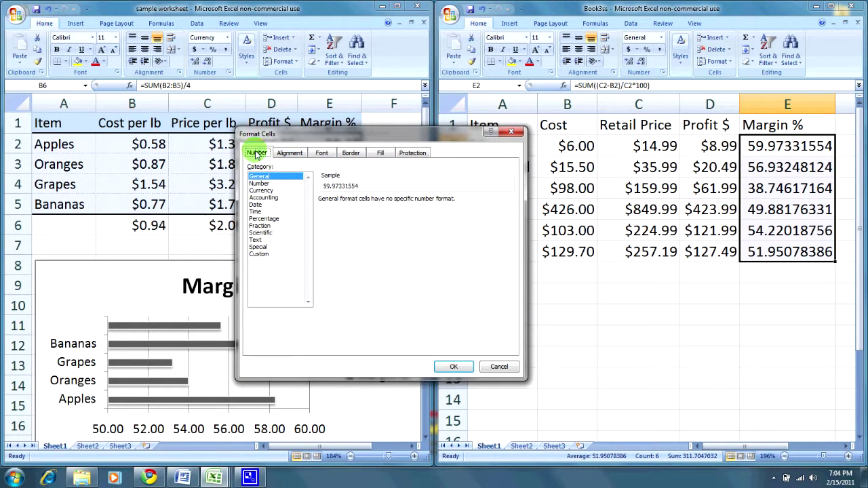
click(275, 190)
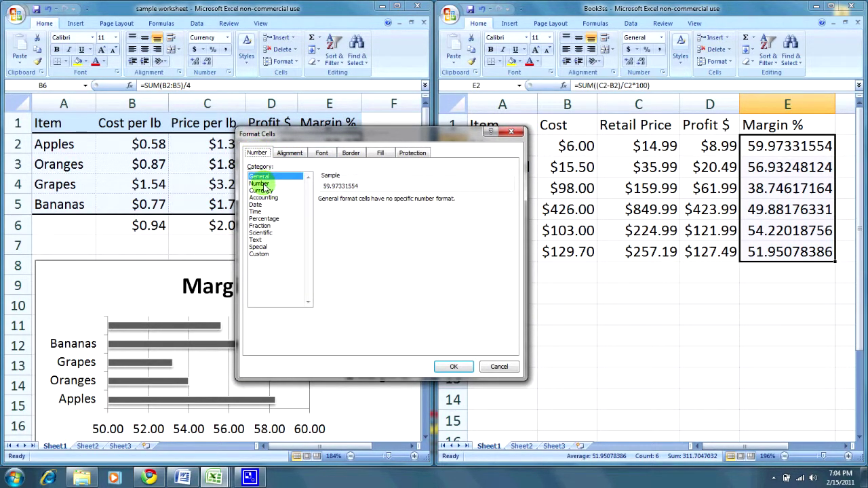
click(261, 184)
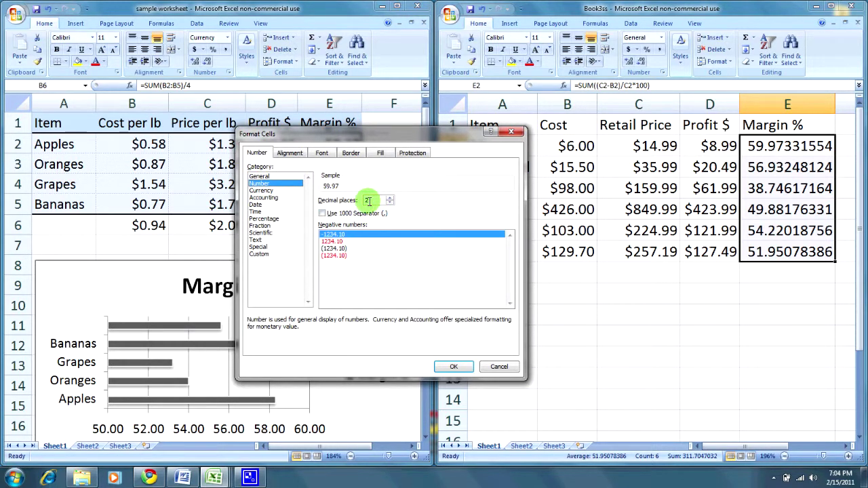
click(453, 367)
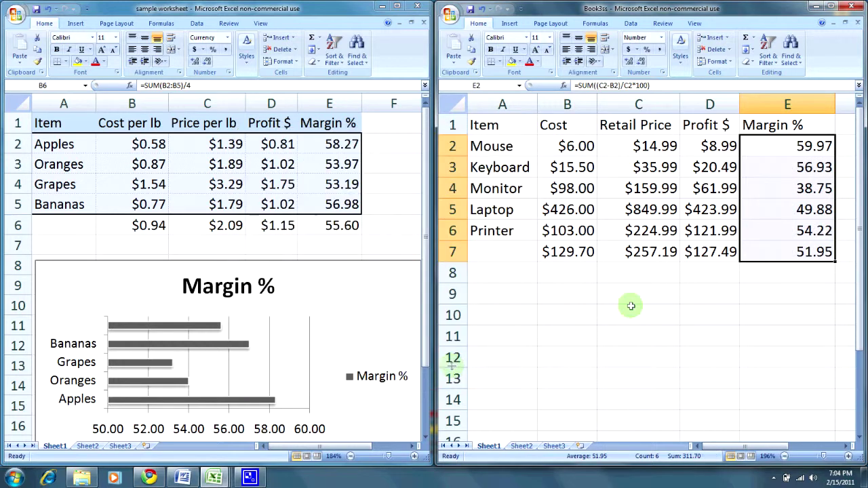
double_click(835, 96)
click(765, 273)
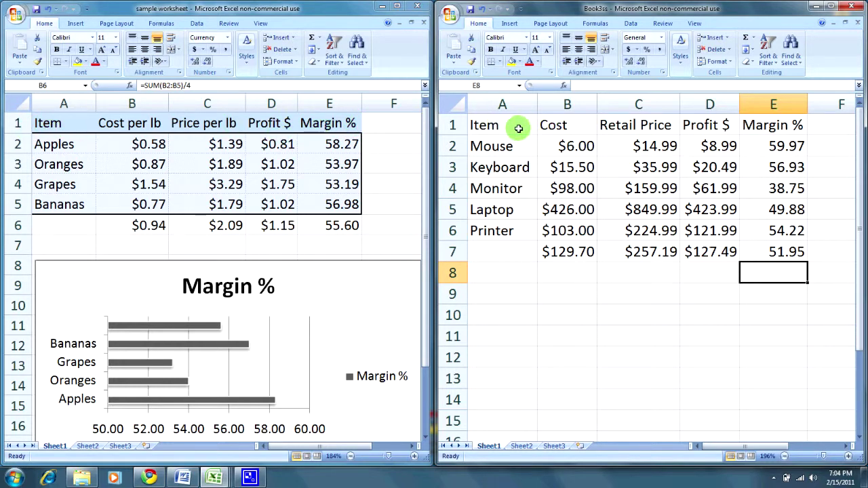
Give the header cells A1:E1 a light blue fill
click(518, 128)
drag(783, 128, 518, 120)
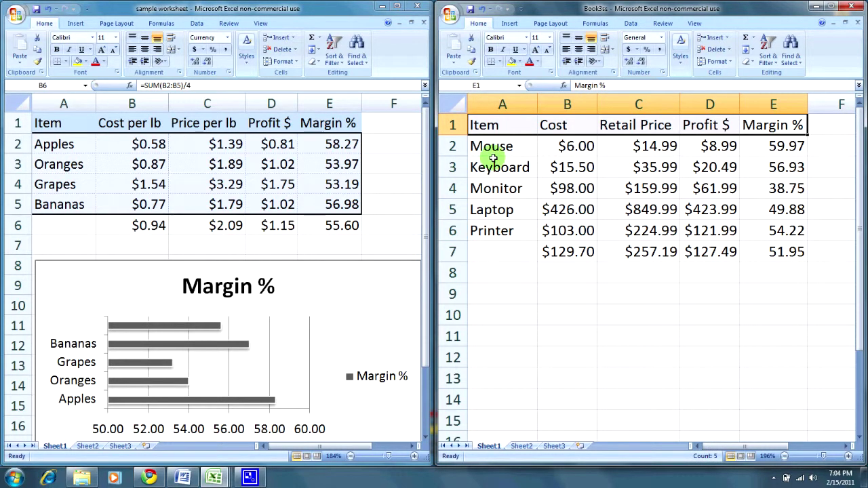
key(ctrl+1)
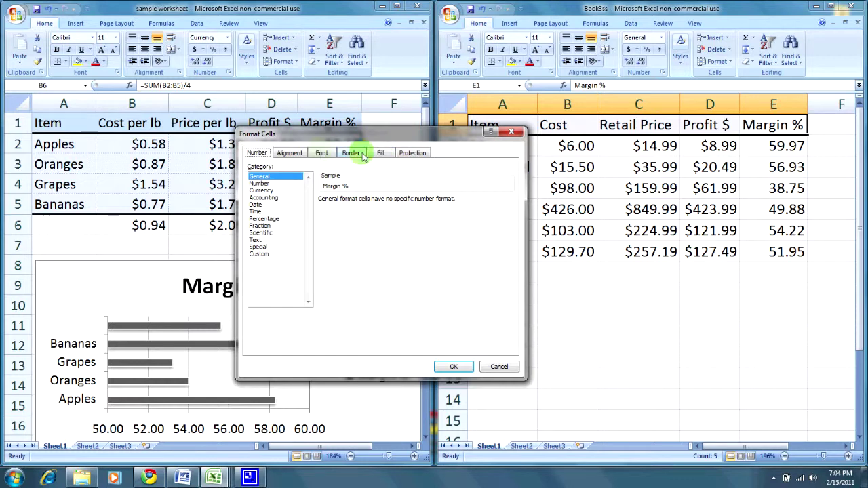
click(383, 154)
drag(409, 139, 307, 70)
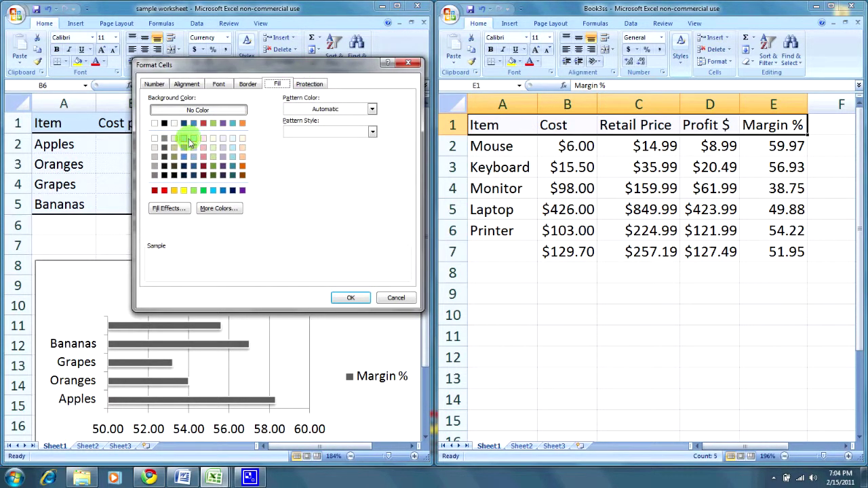
click(233, 138)
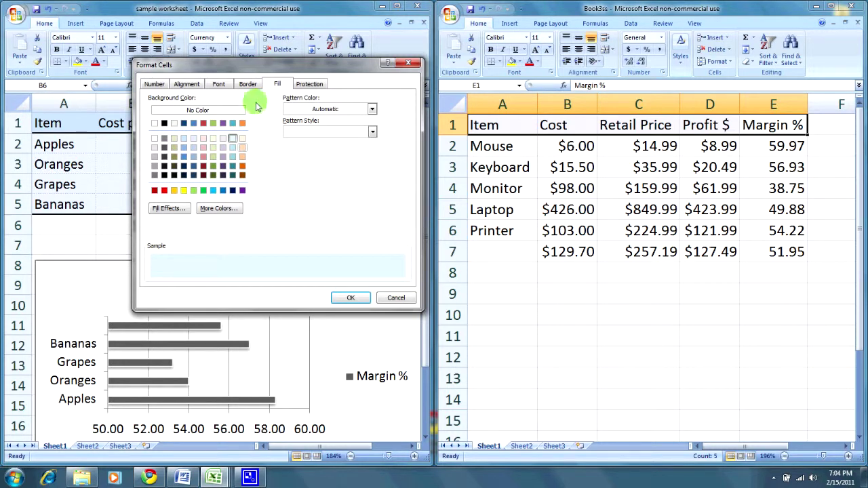
Add a bottom border beneath the header row and apply the formatting
click(249, 84)
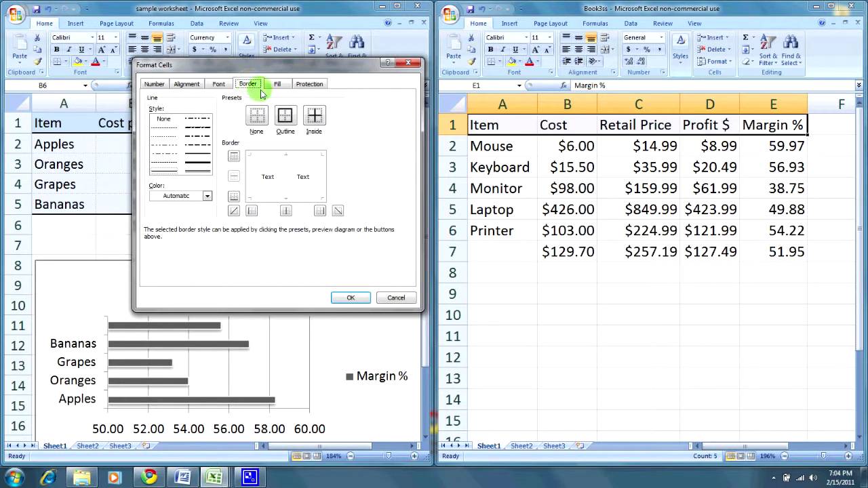
click(203, 160)
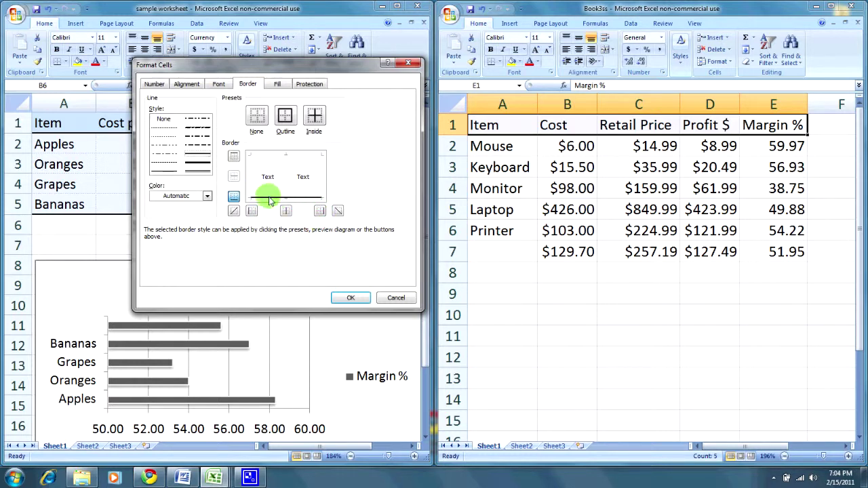
click(197, 150)
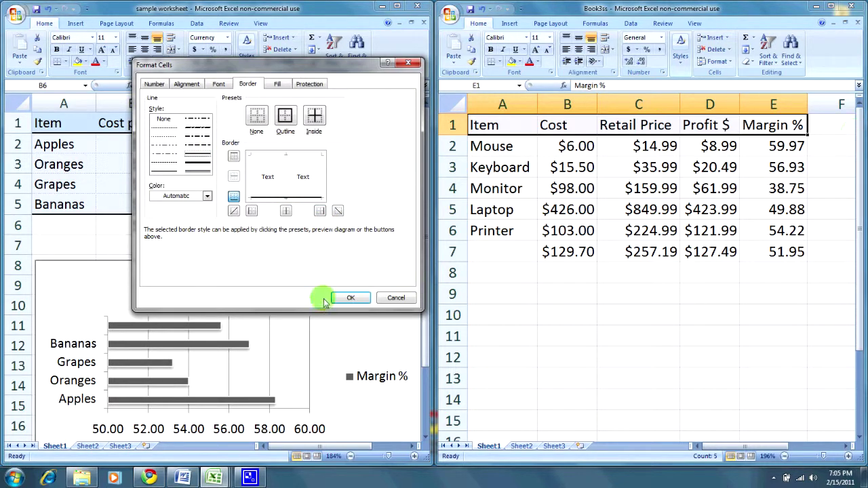
click(345, 298)
click(589, 309)
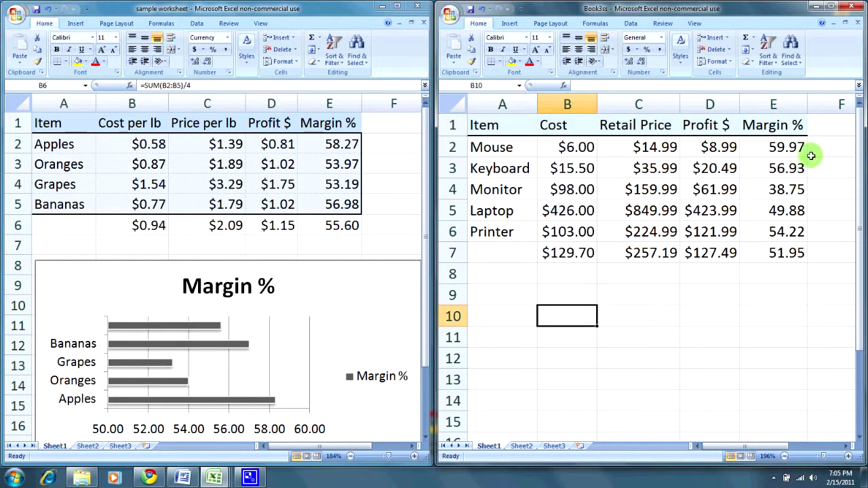
Give the product rows A2:E6 dotted left, right and bottom borders
click(631, 286)
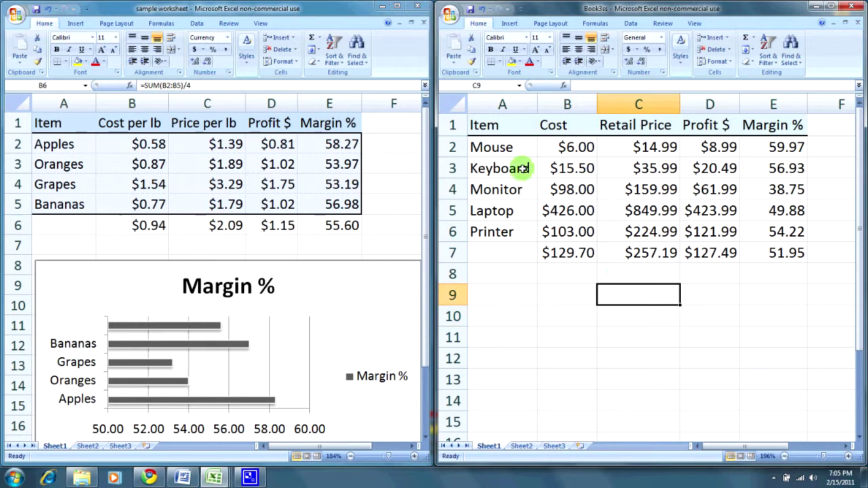
drag(519, 149, 746, 229)
key(ctrl+1)
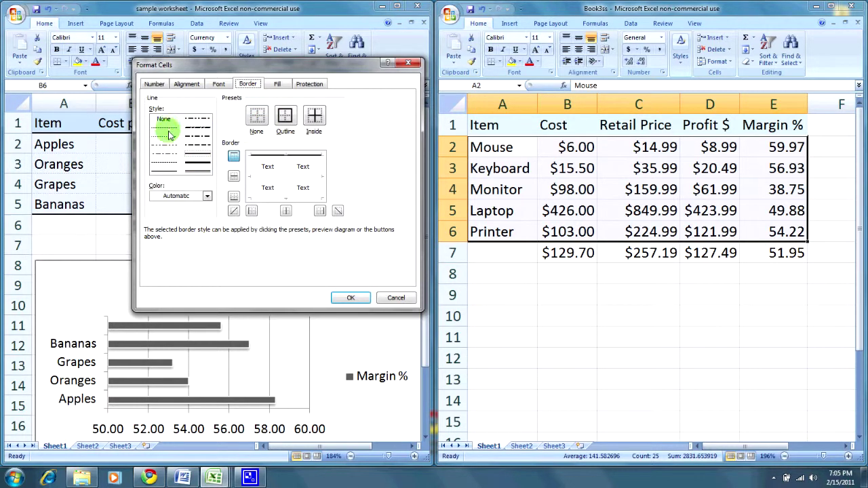
click(285, 117)
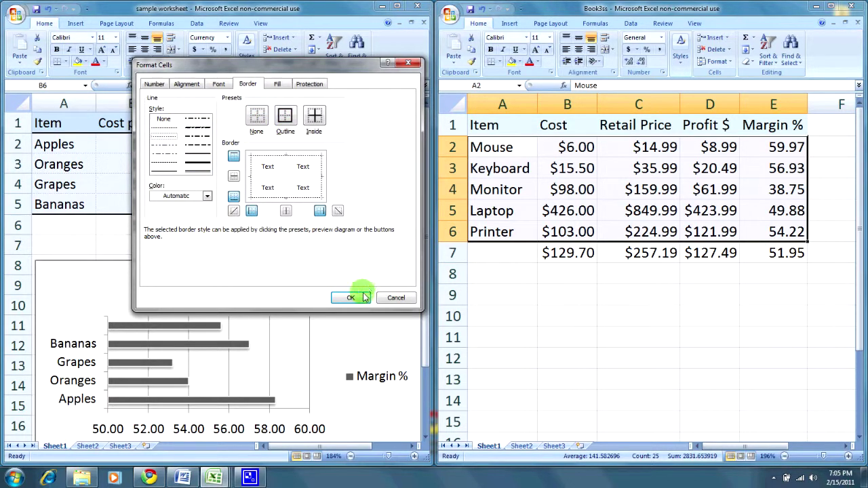
click(293, 160)
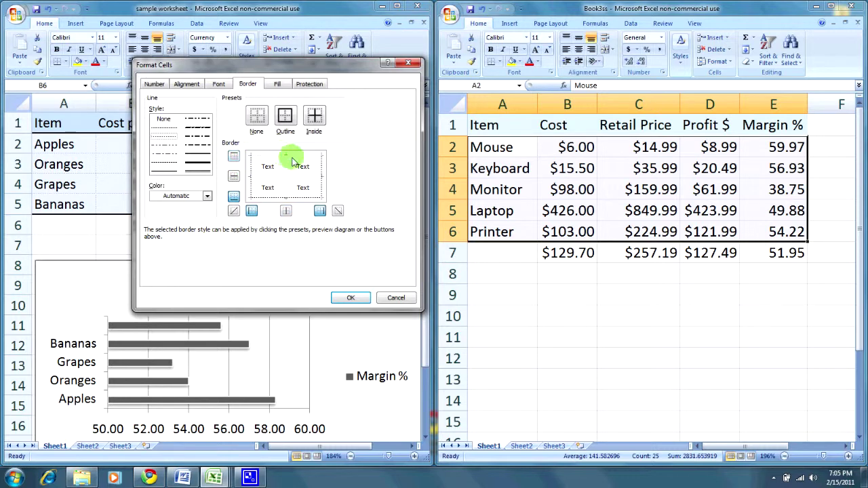
click(350, 297)
click(614, 310)
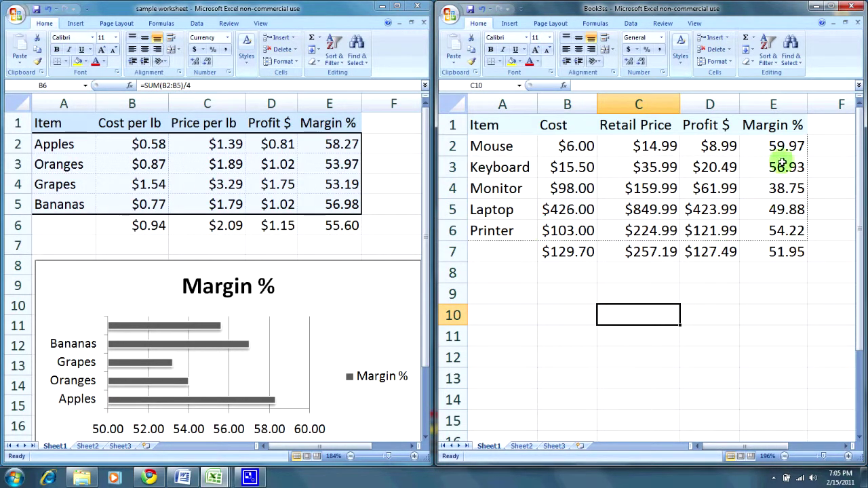
click(623, 275)
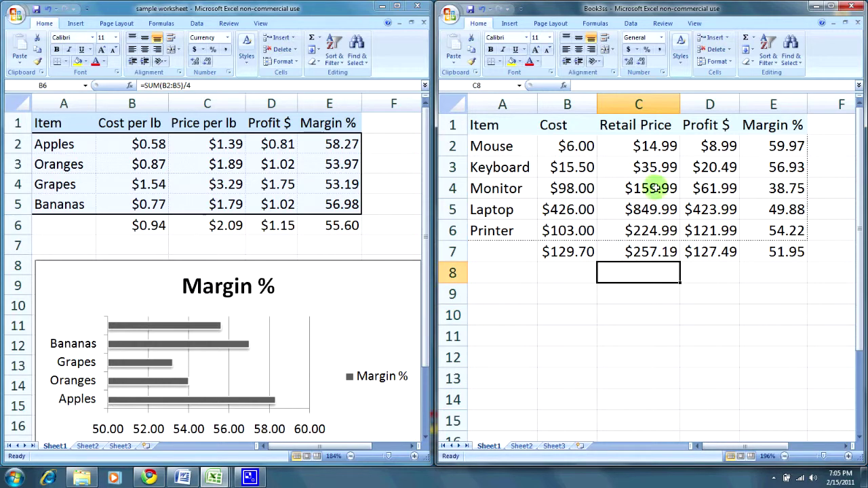
Add the missing top border to the A2:E6 dotted outline
drag(500, 144, 790, 231)
key(ctrl+1)
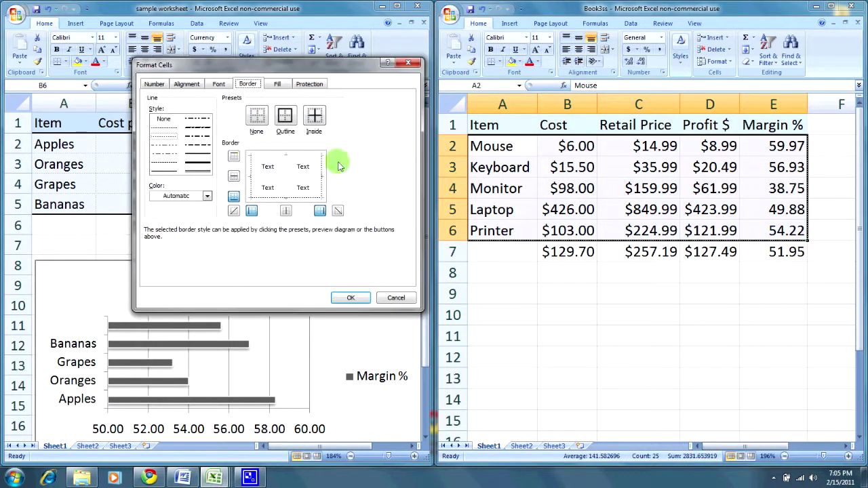
click(287, 155)
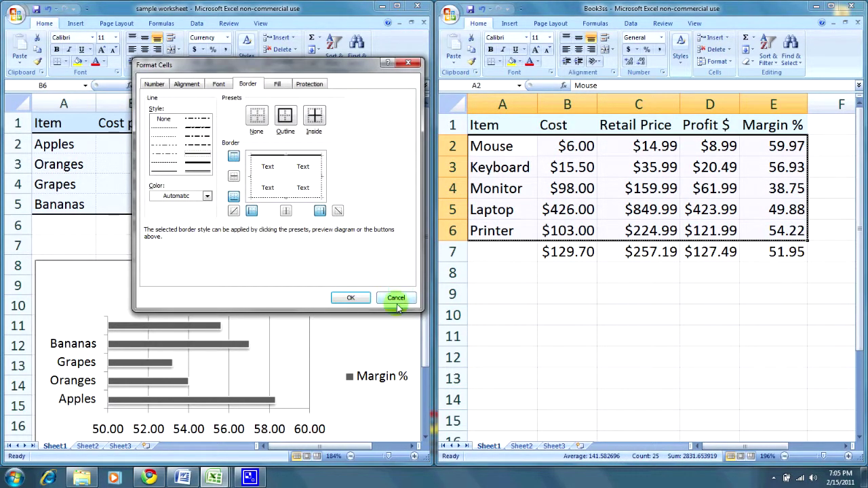
click(359, 299)
click(638, 297)
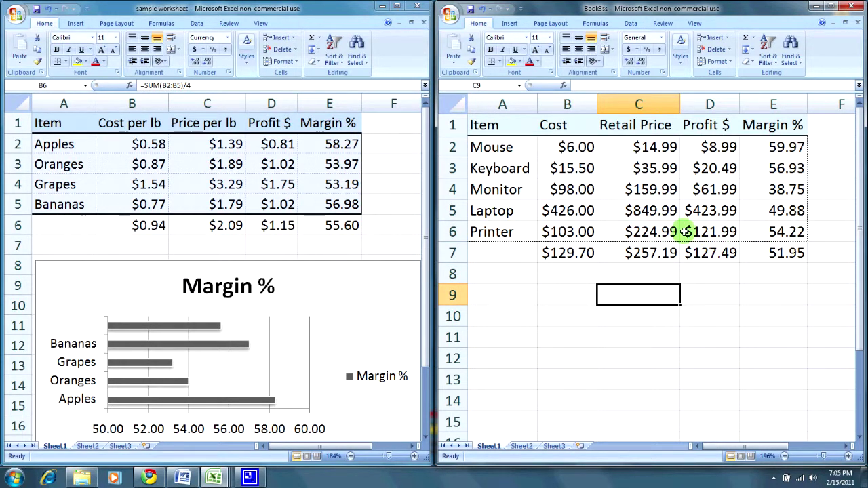
Check the existing Margin % chart in the fruit worksheet for reference
click(391, 239)
scroll(363, 235, down, 2)
scroll(316, 232, up, 2)
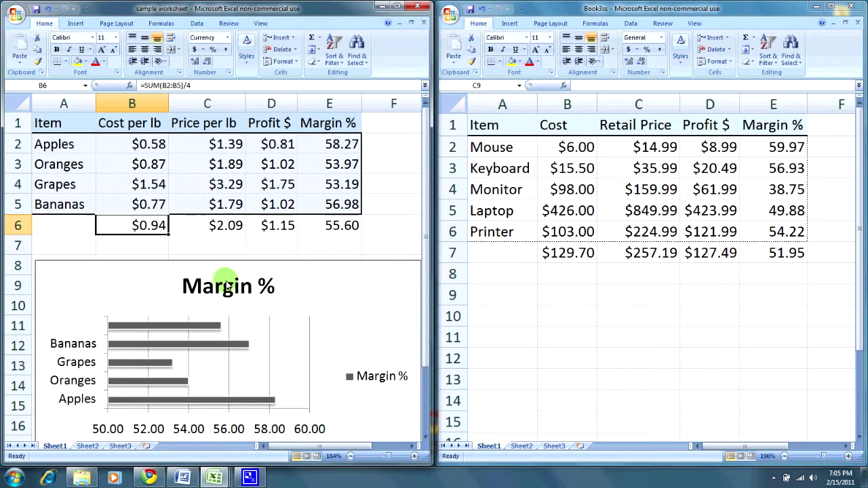
click(317, 290)
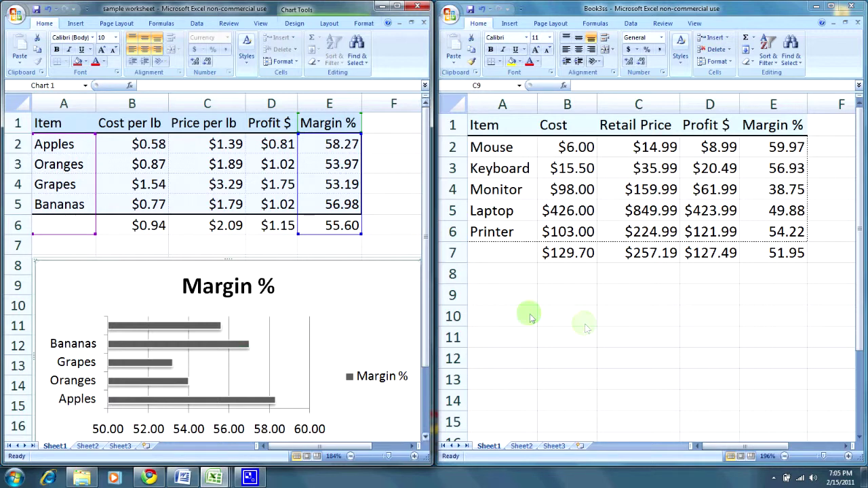
click(613, 303)
Insert a clustered bar chart from cell A9 and zoom the sheet to 136%
click(508, 297)
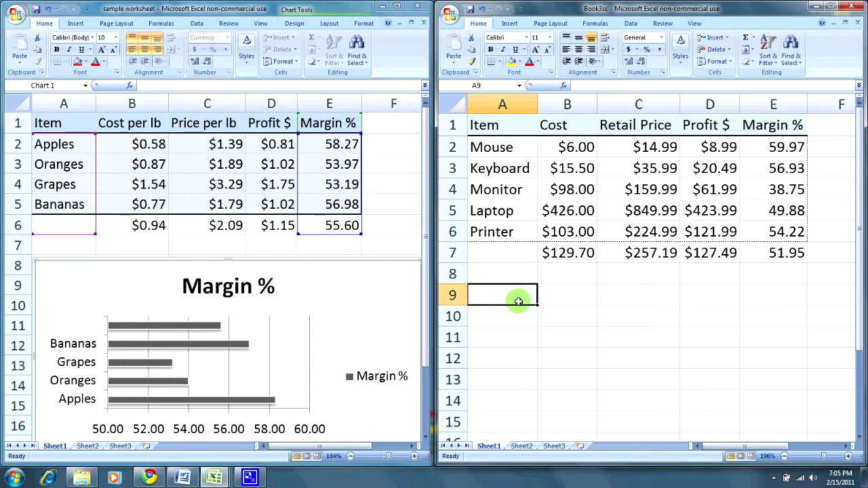
click(510, 24)
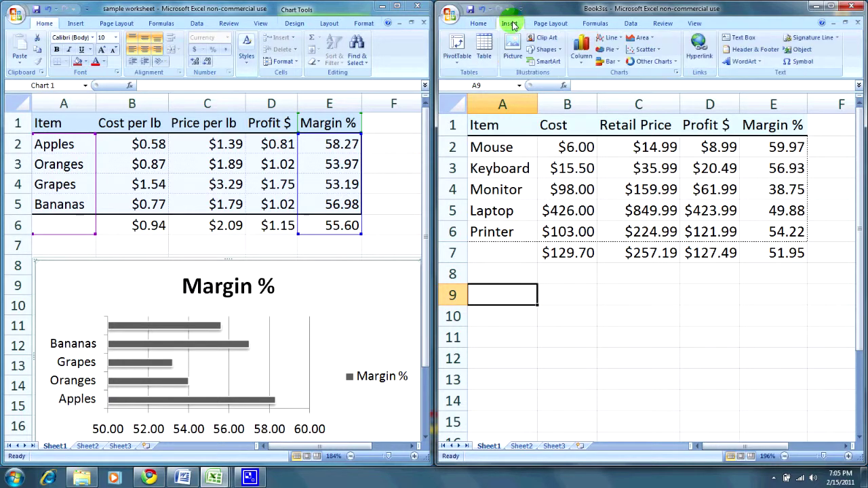
click(608, 61)
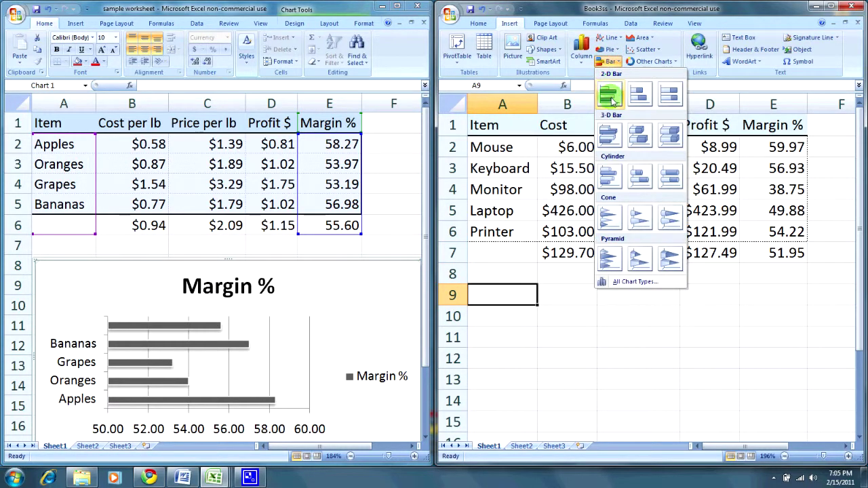
click(610, 99)
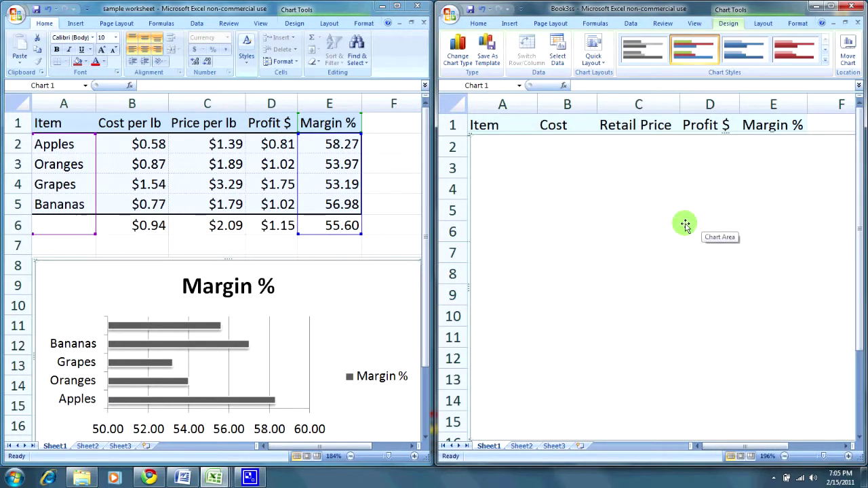
scroll(685, 226, down, 4)
scroll(686, 225, up, 3)
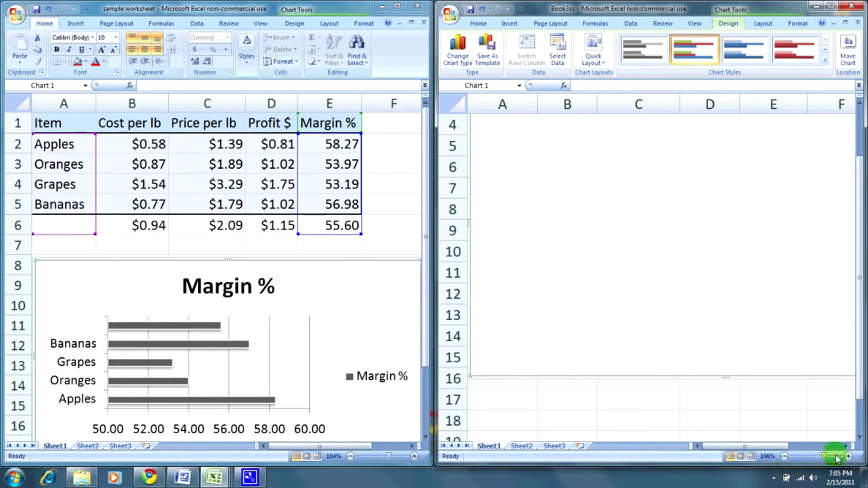
drag(826, 457, 819, 458)
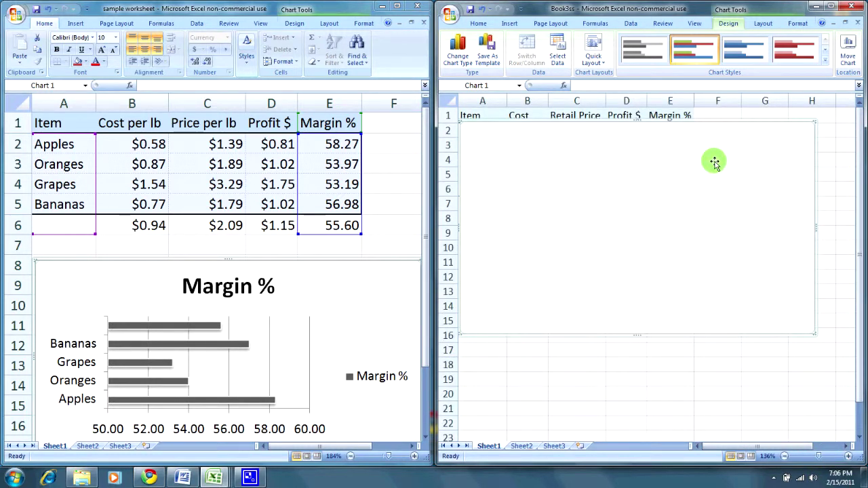
Replace the empty chart with a clustered bar chart of Item (column A) and Margin % (column E)
key(Delete)
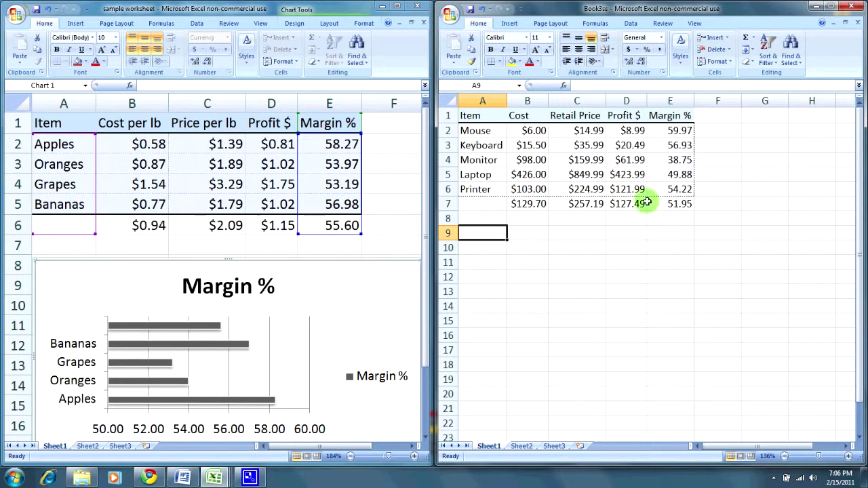
click(481, 99)
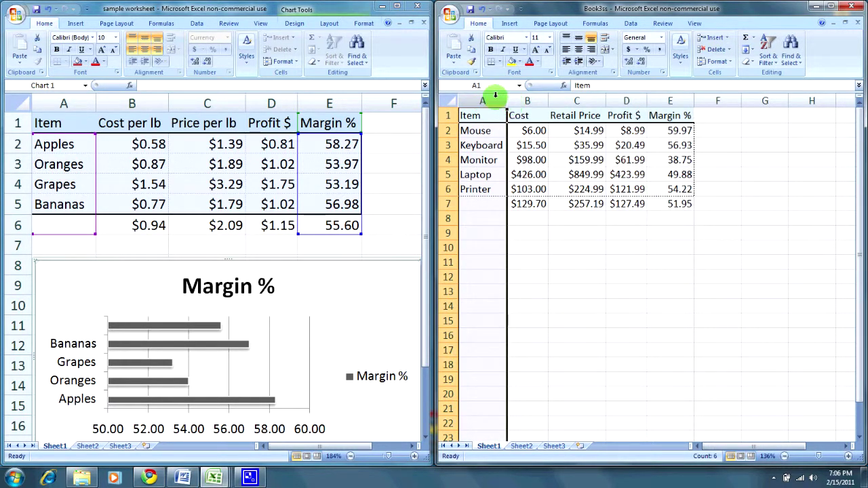
ctrl+click(668, 101)
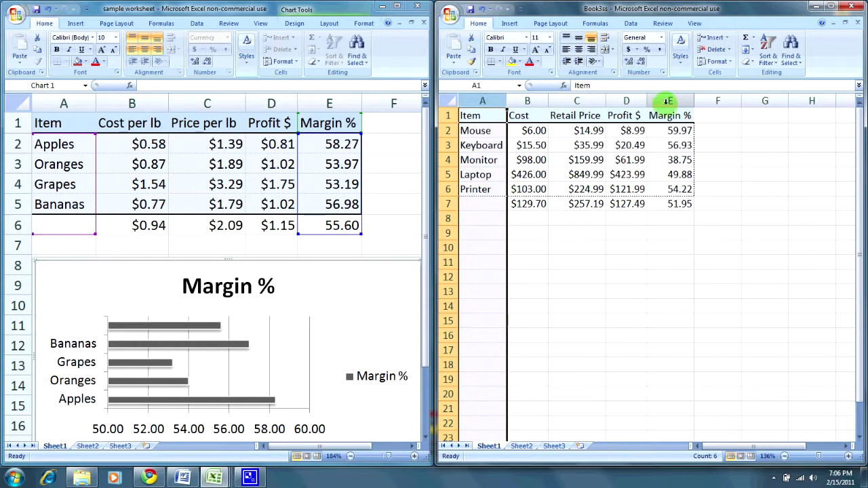
ctrl+click(678, 96)
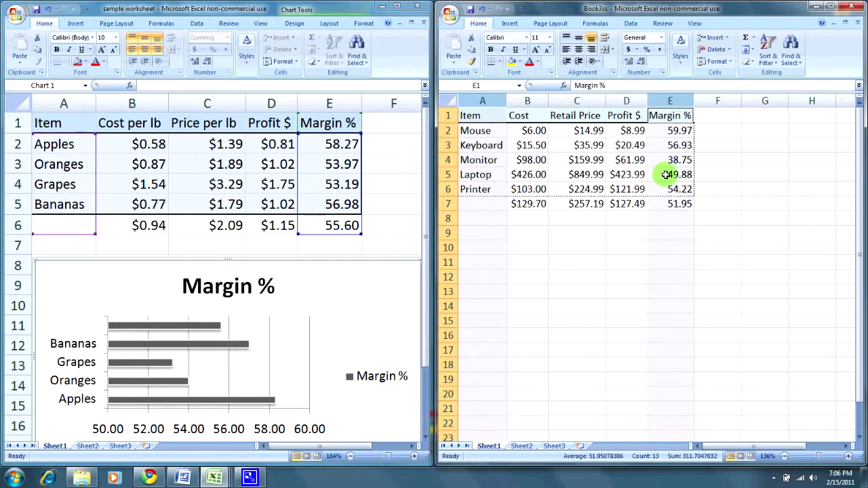
click(509, 23)
click(610, 61)
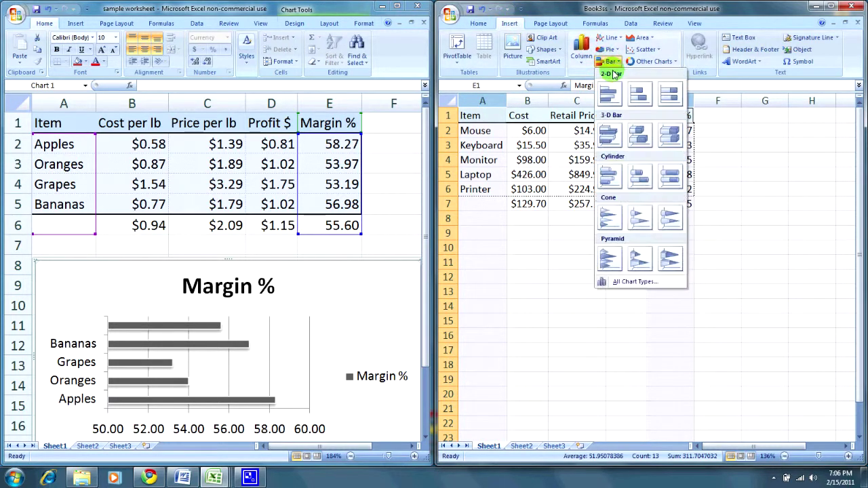
click(608, 92)
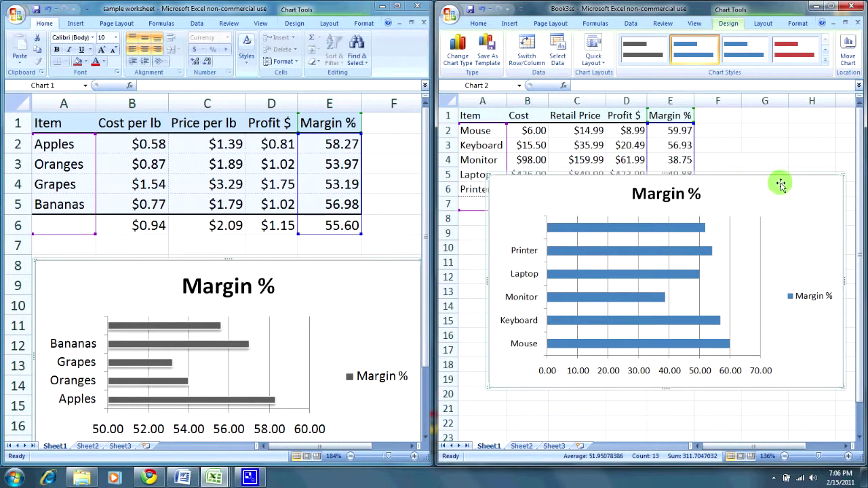
drag(769, 216, 770, 219)
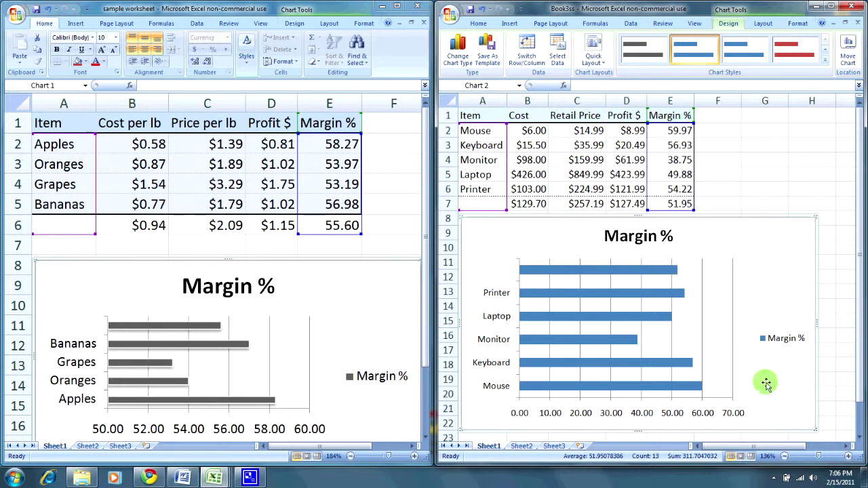
Shrink the Margin % chart and move it lower, around rows 10–22
drag(814, 430, 759, 402)
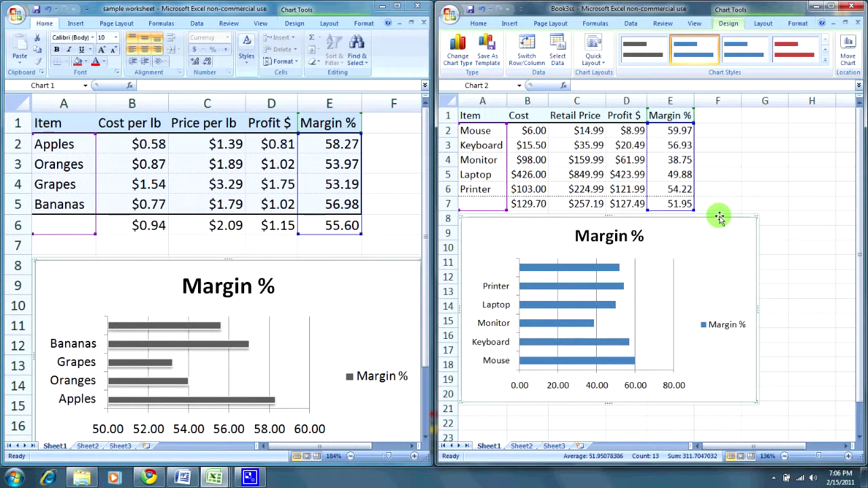
drag(720, 217, 717, 241)
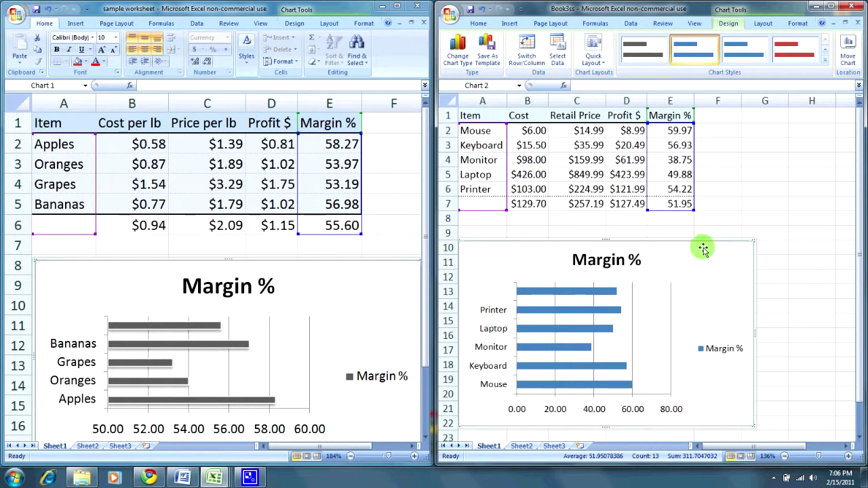